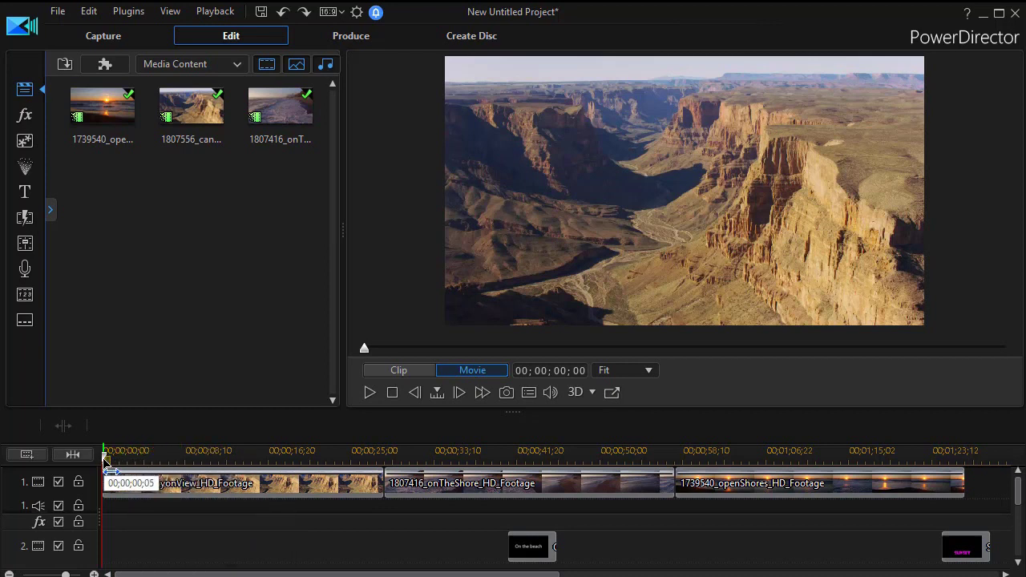
# - Scrub through the project, then select the openShores sunset clip to preview it from 00;00;00;00
pyautogui.moveTo(106, 457); pyautogui.dragTo(553, 502)
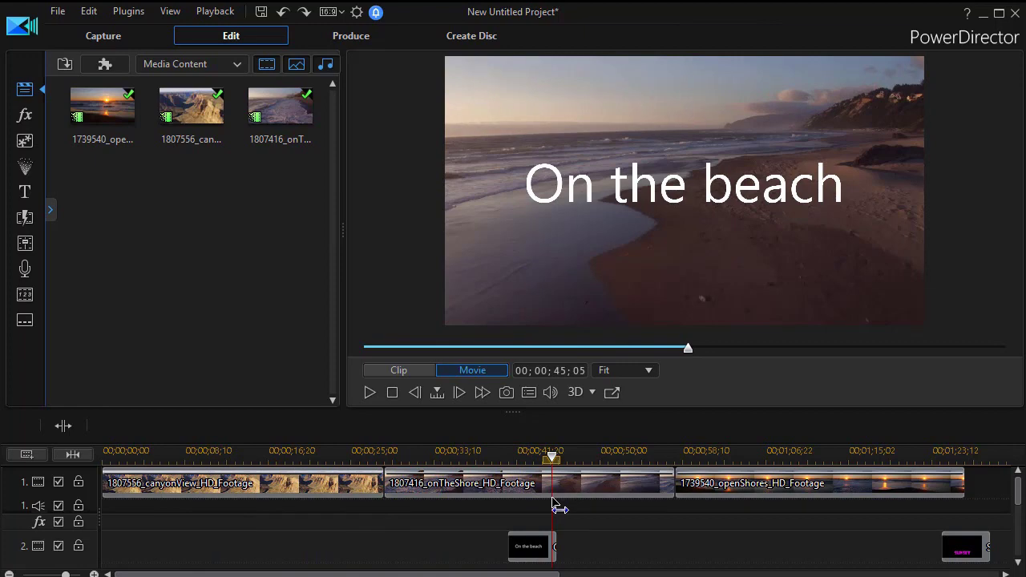
pyautogui.moveTo(559, 507); pyautogui.dragTo(779, 550)
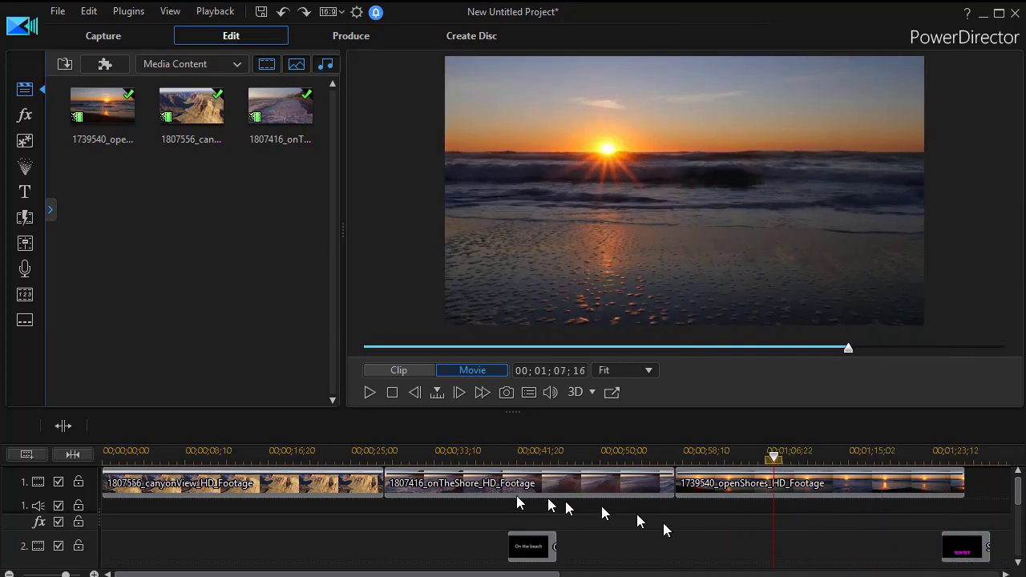
pyautogui.click(453, 484)
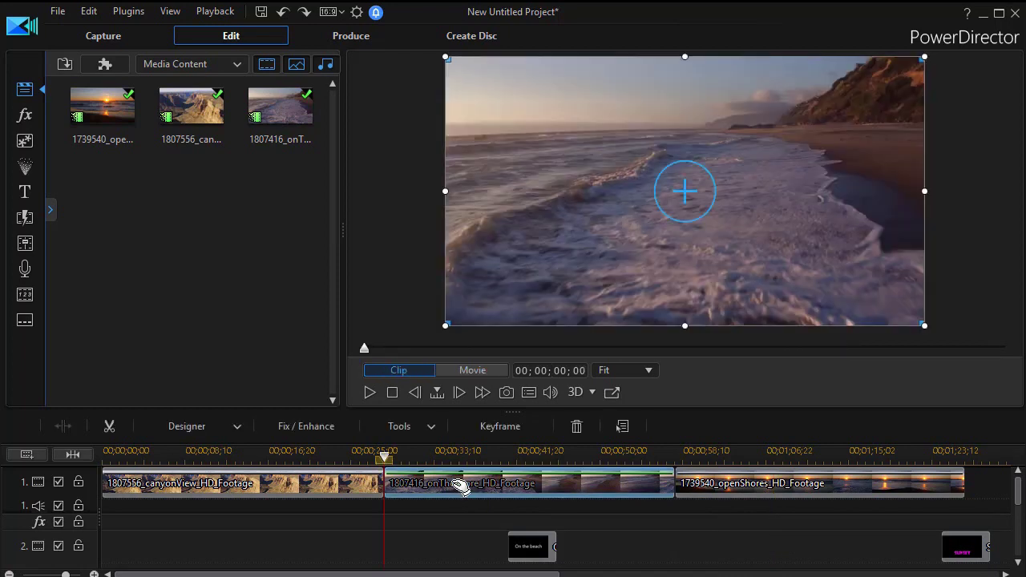
pyautogui.click(705, 486)
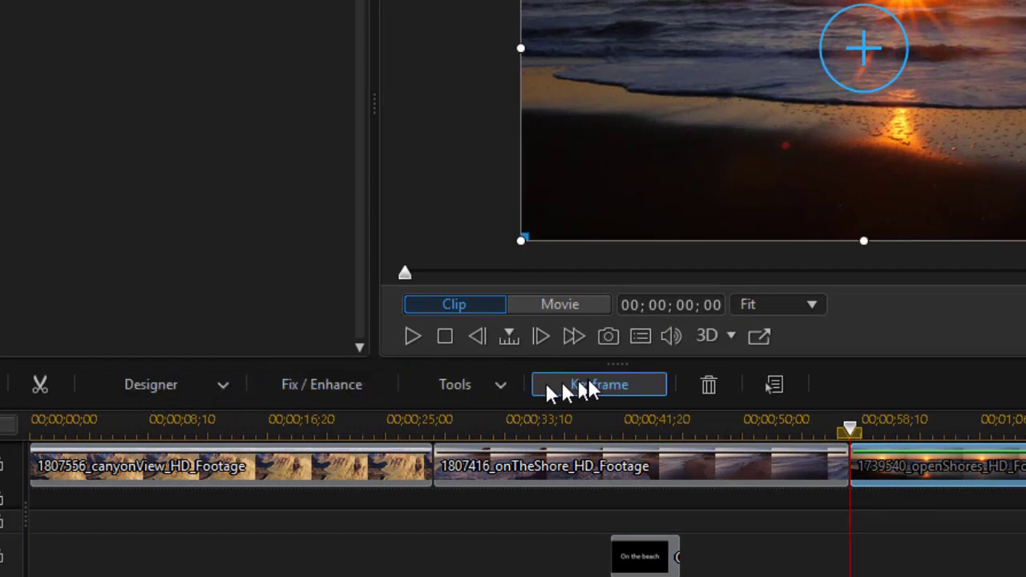
# - Switch the preview to Movie mode, holding at 00;00;57;18
pyautogui.click(568, 307)
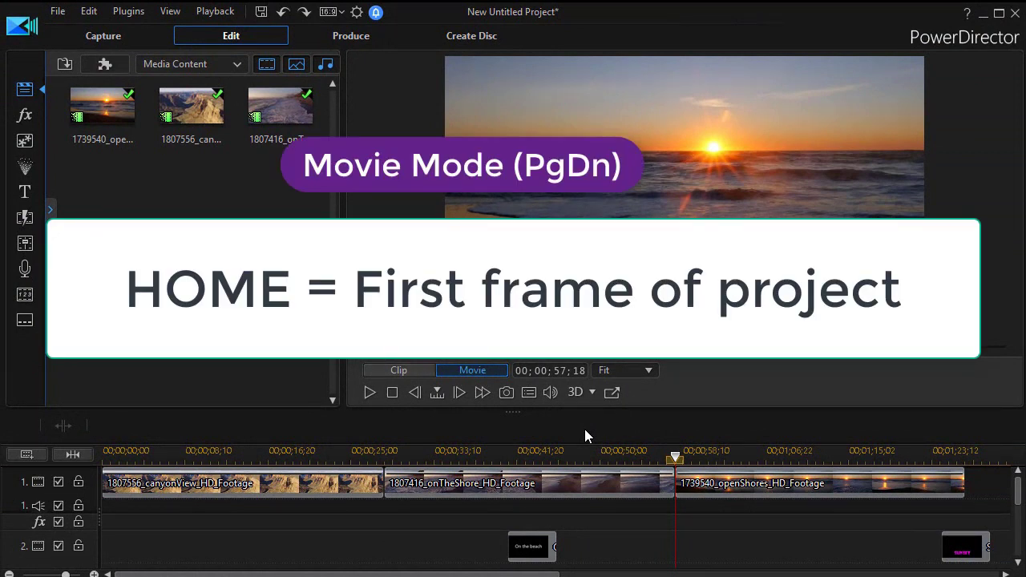
# - Jump to the project's first frame, then to its last frame at 00;01;29;12
pyautogui.press('Home')
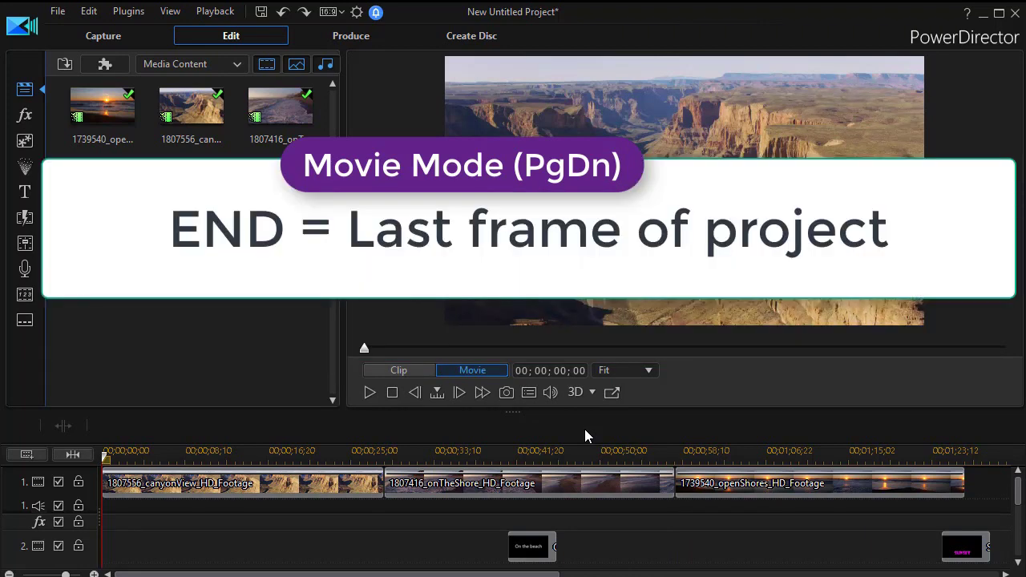
pyautogui.press('End')
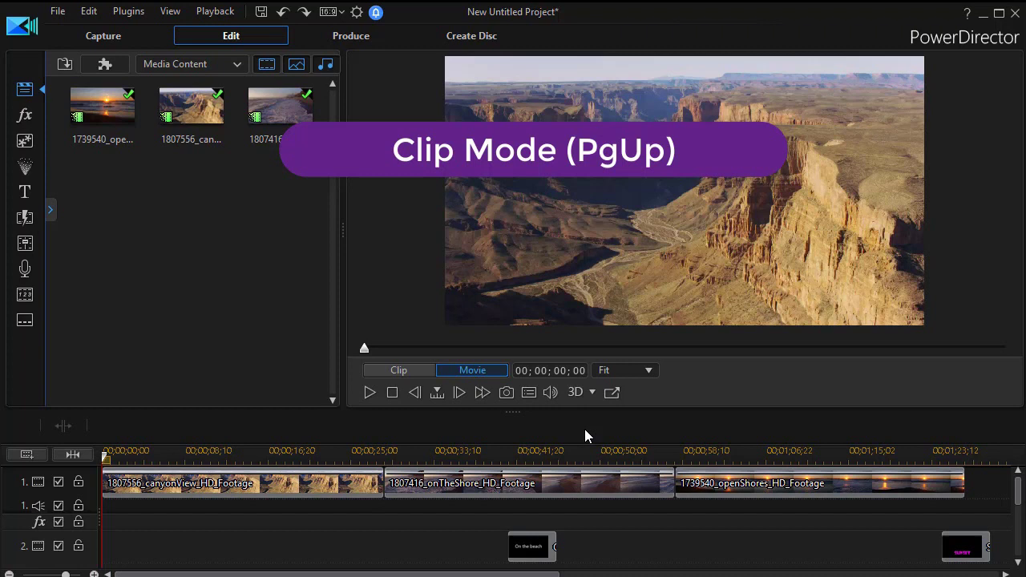
# - Preview the canyon clip alone in Clip mode and jump to its last frame, 00;00;28;10
pyautogui.press('pageup')
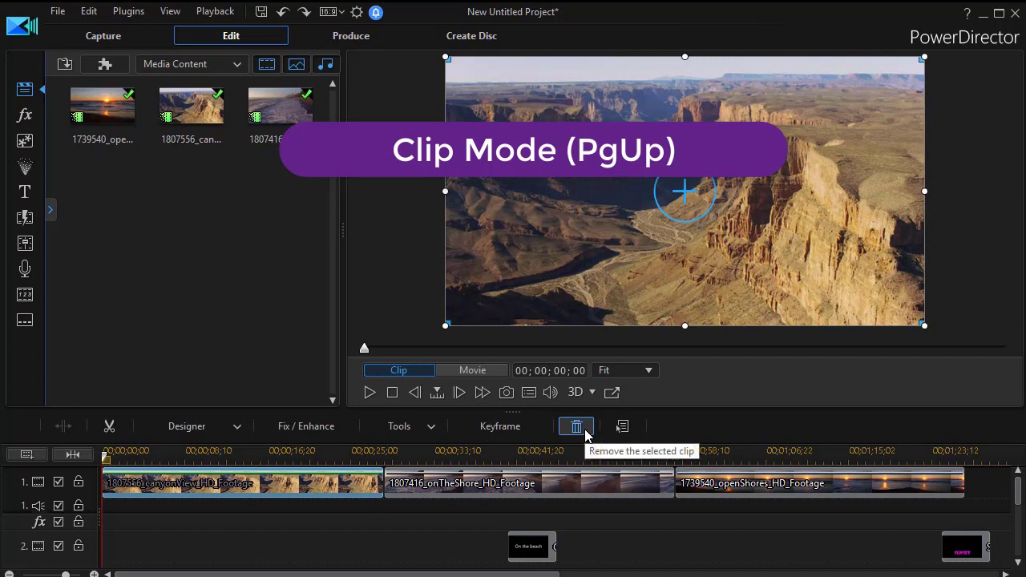
pyautogui.press('pagedown')
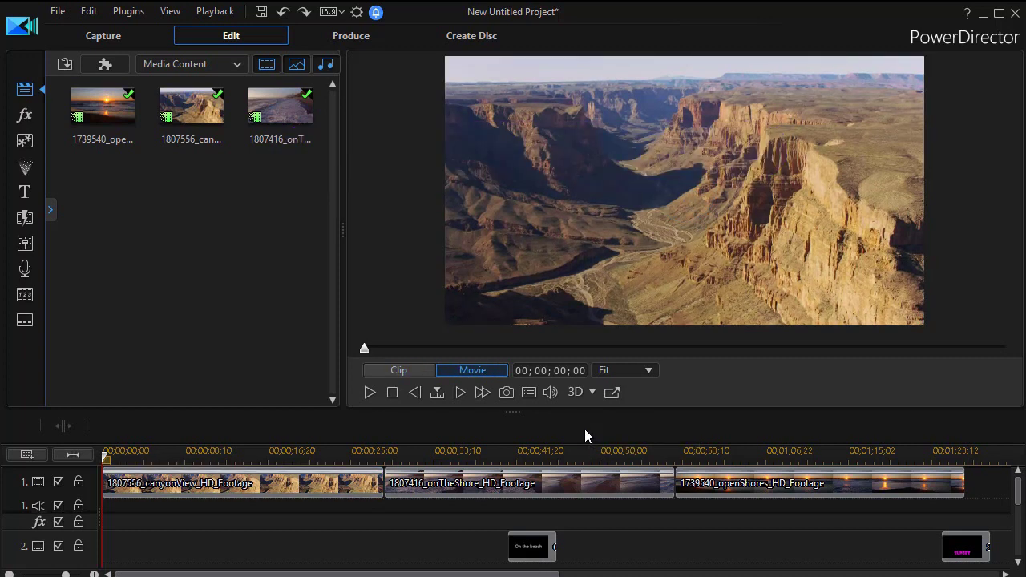
pyautogui.press('pageup')
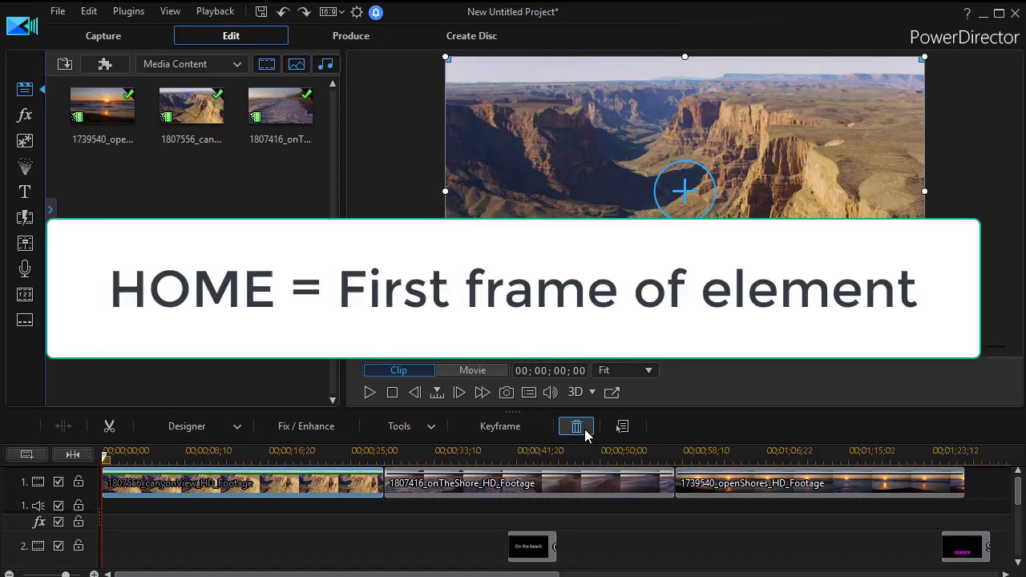
pyautogui.press('End')
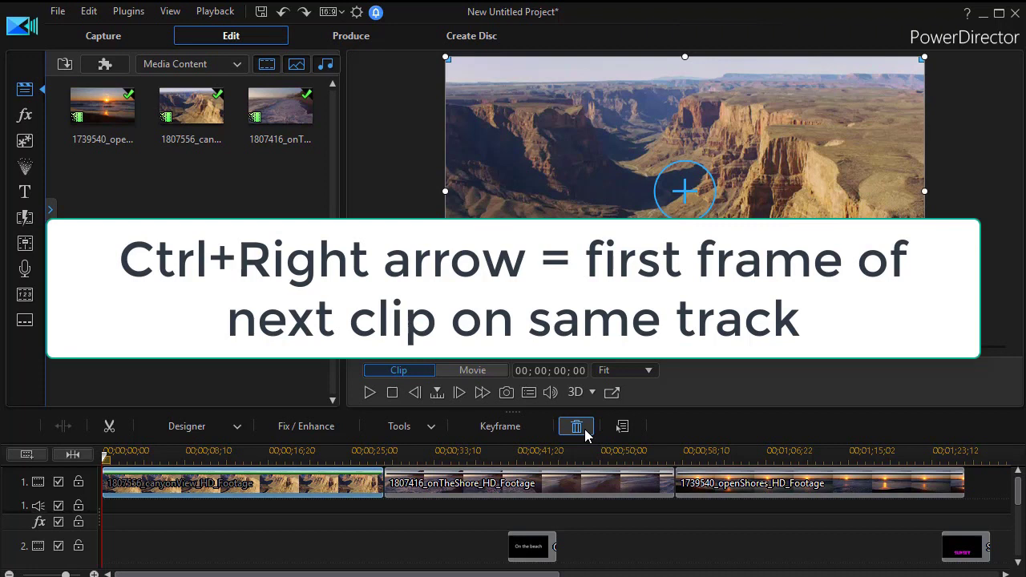
pyautogui.hotkey('ctrl', 'Right')
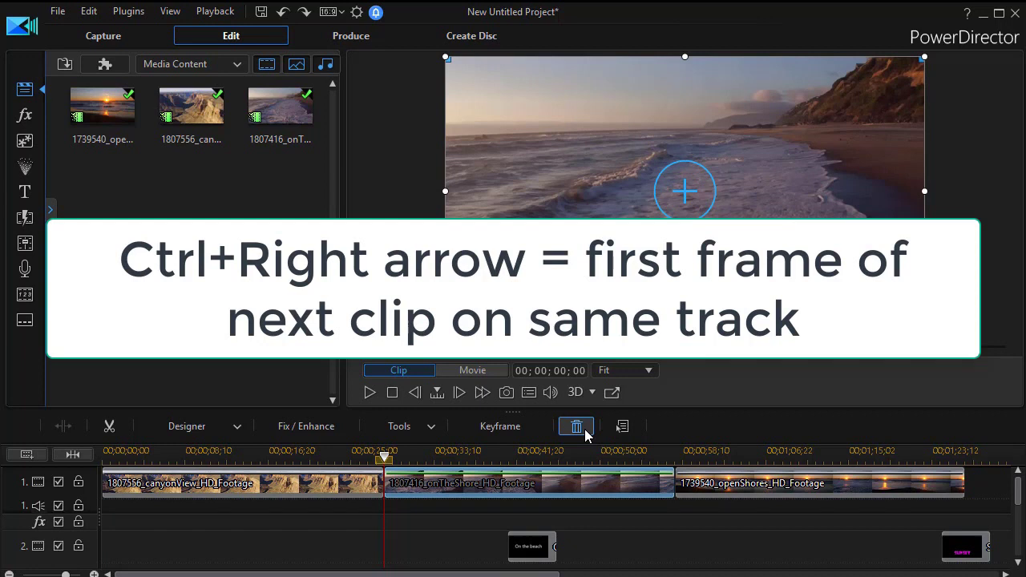
pyautogui.hotkey('ctrl', 'Right')
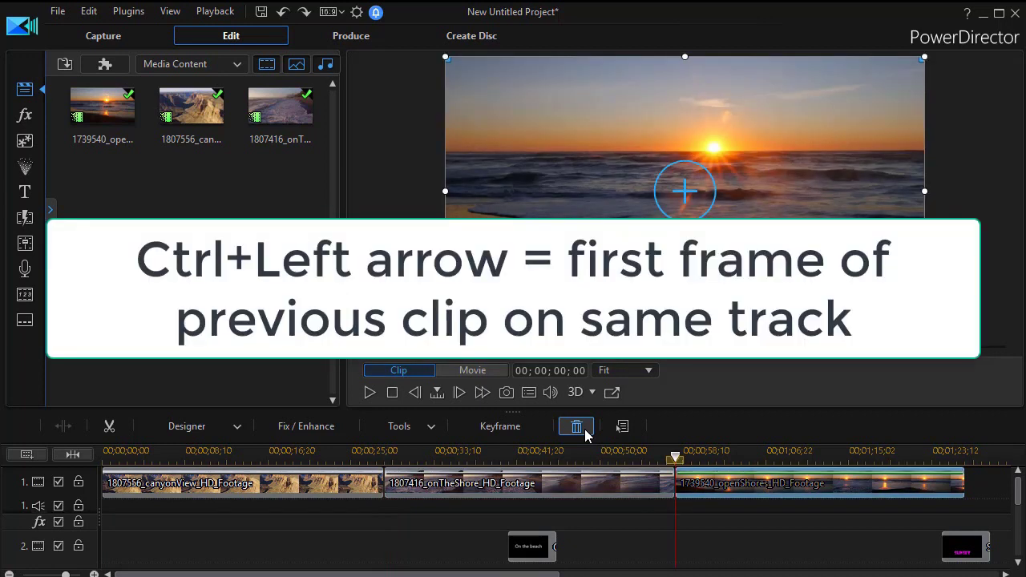
pyautogui.hotkey('ctrl', 'Left')
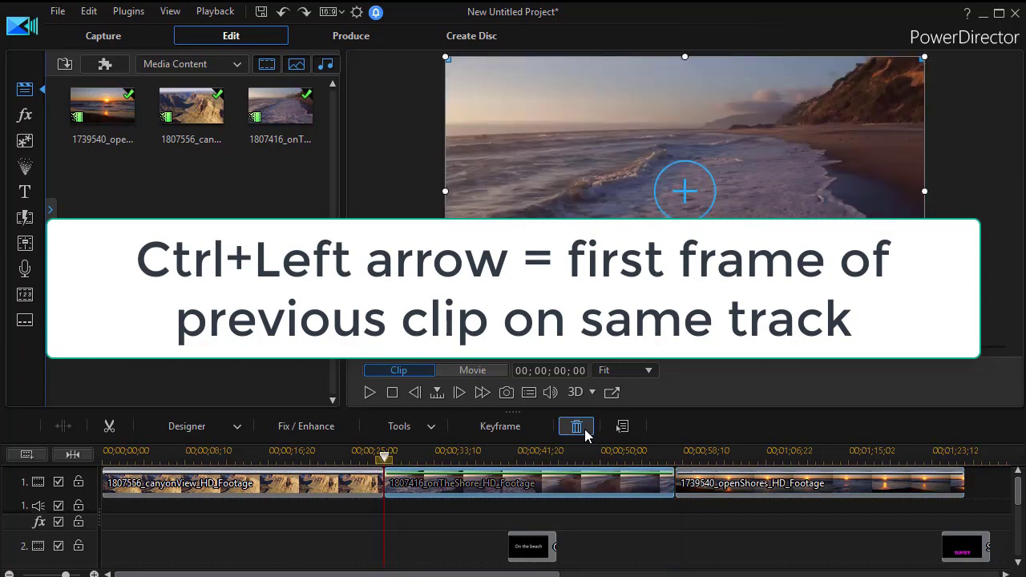
pyautogui.hotkey('ctrl', 'Left')
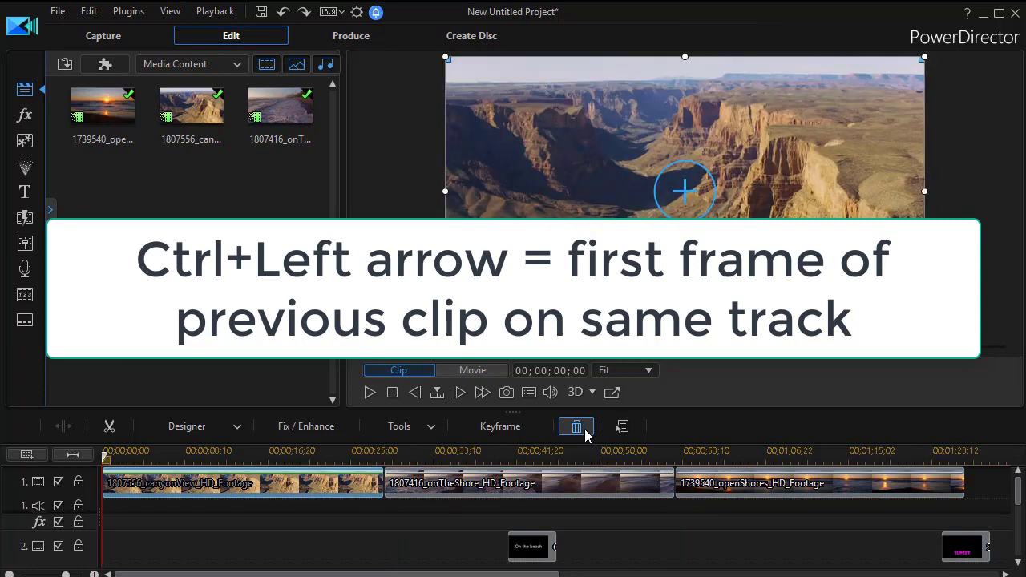
# - Select the 'On the beach' title, jump to the SUNSET title, then return to 'On the beach'
pyautogui.click(537, 552)
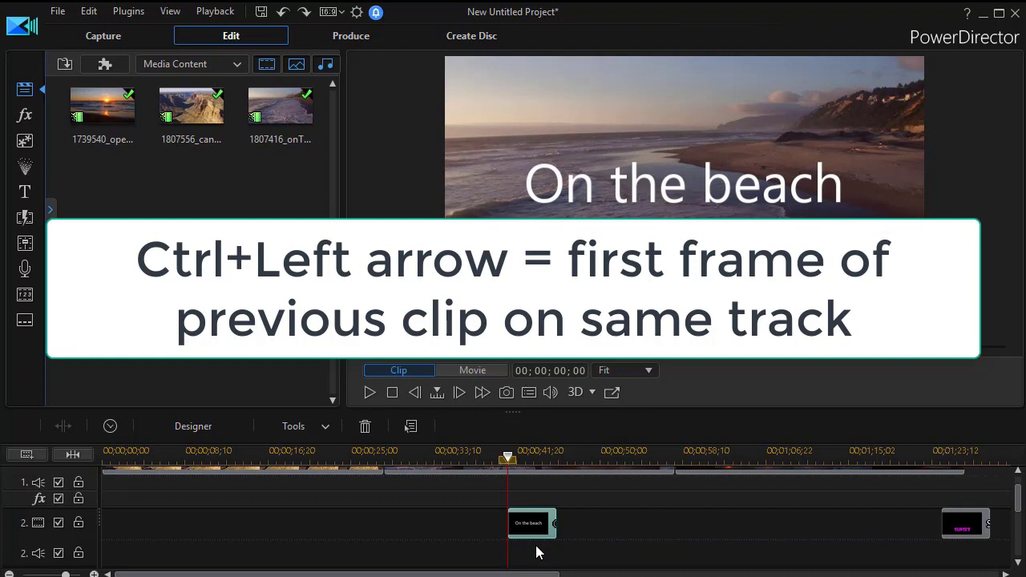
pyautogui.hotkey('ctrl', 'Right')
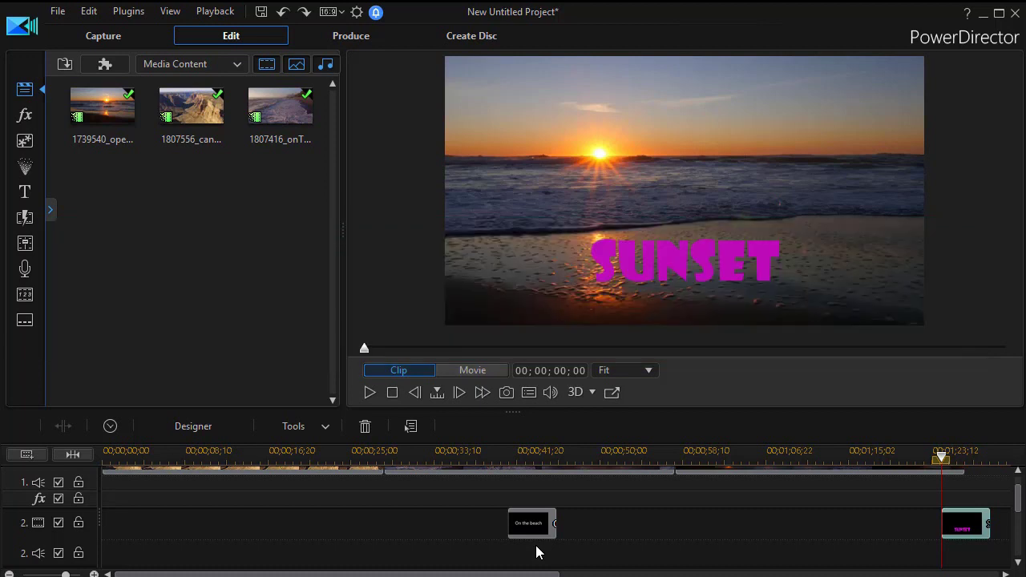
pyautogui.hotkey('ctrl', 'Left')
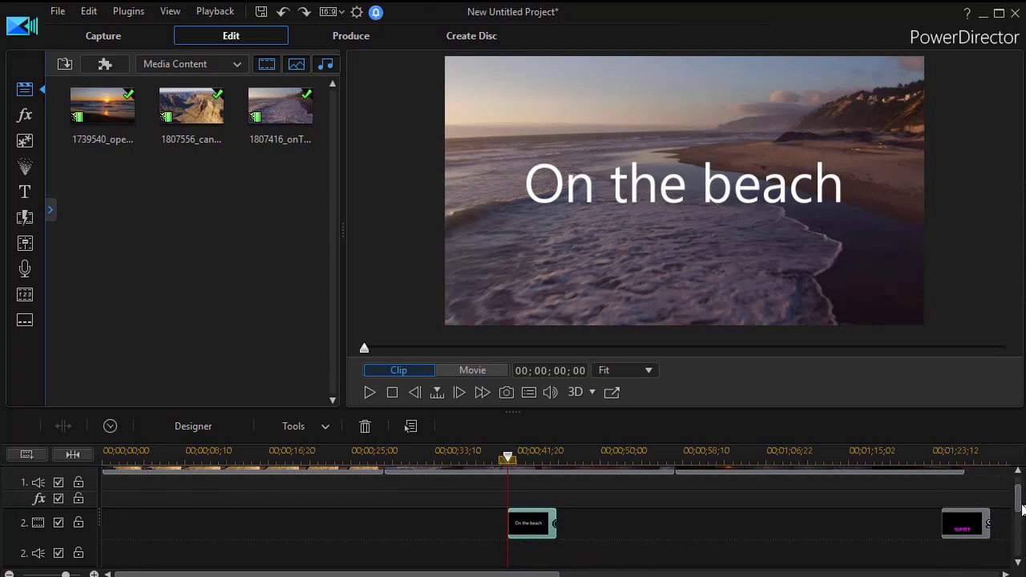
pyautogui.moveTo(1020, 503); pyautogui.dragTo(1019, 476)
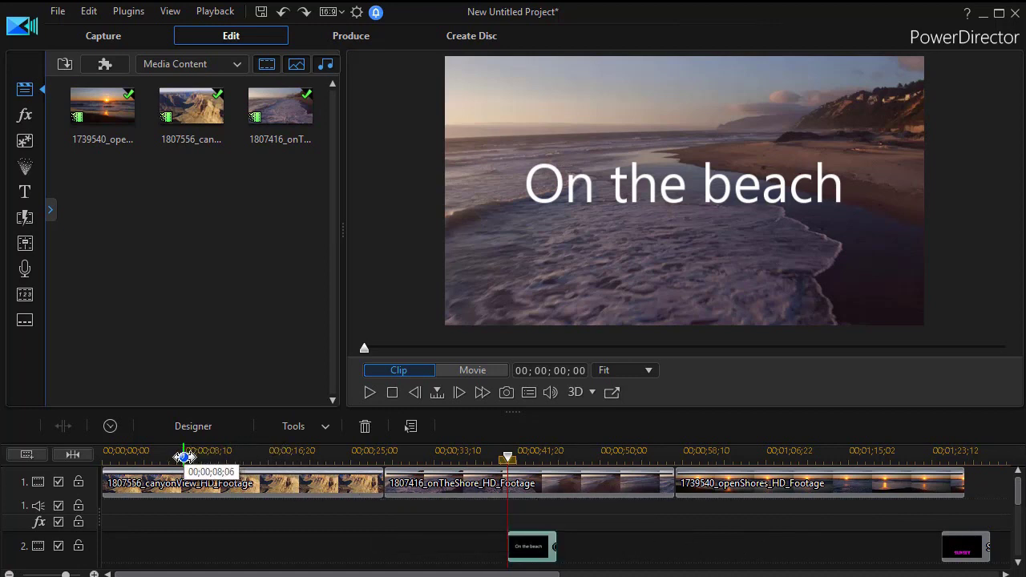
# - Start from 00;00;08;06 on the canyon clip, play the movie, and pause at 00;01;06;27
pyautogui.click(184, 457)
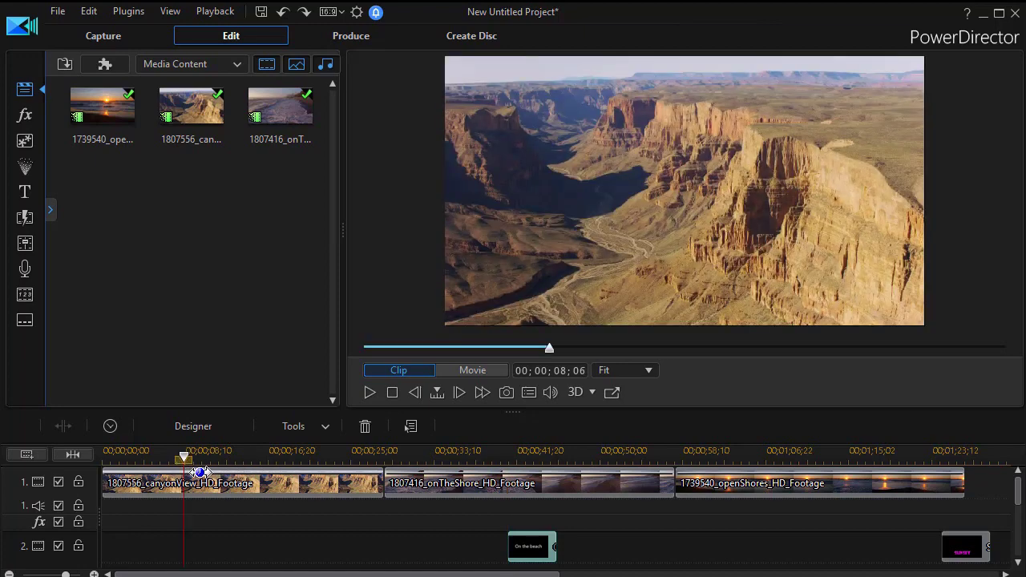
pyautogui.click(200, 473)
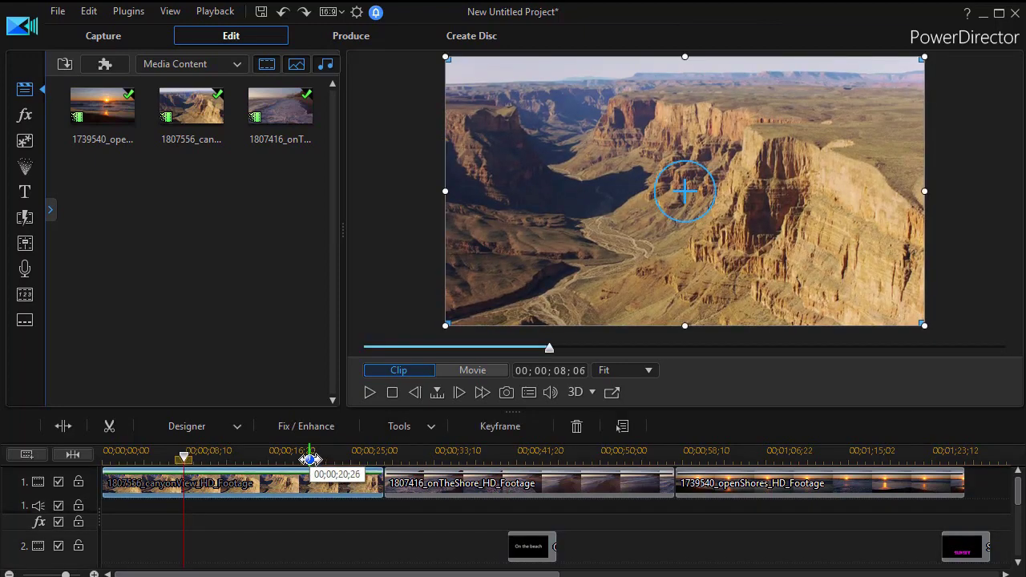
pyautogui.press('space')
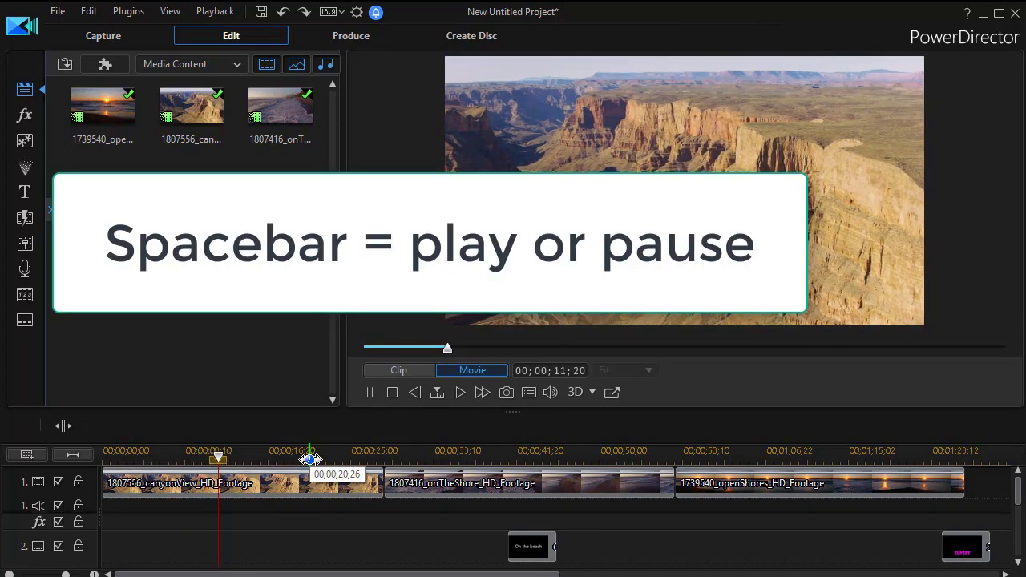
pyautogui.press('space')
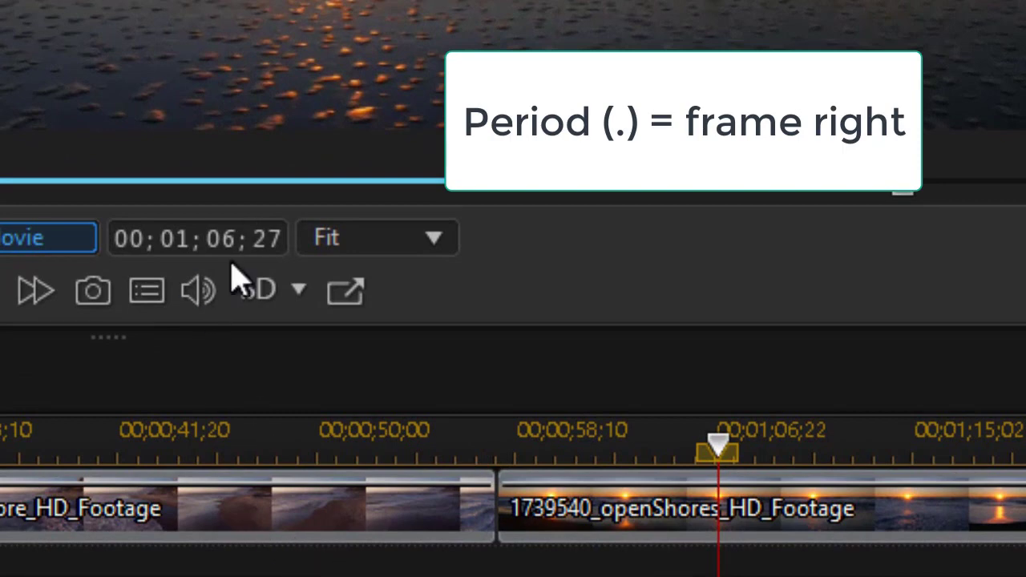
# - Step the playhead back several frames with comma, then forward a few with period
pyautogui.press(',')
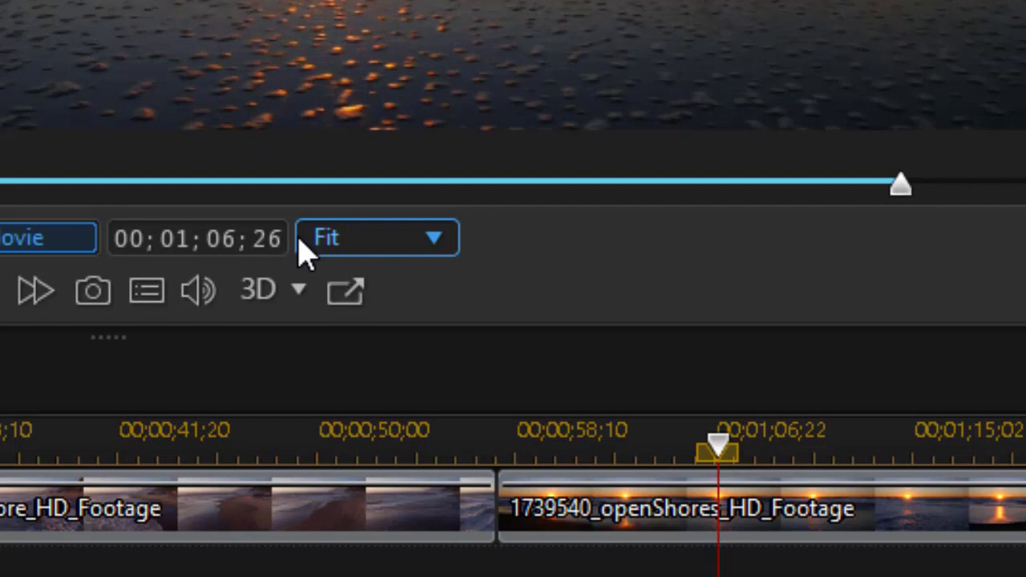
pyautogui.press(',')
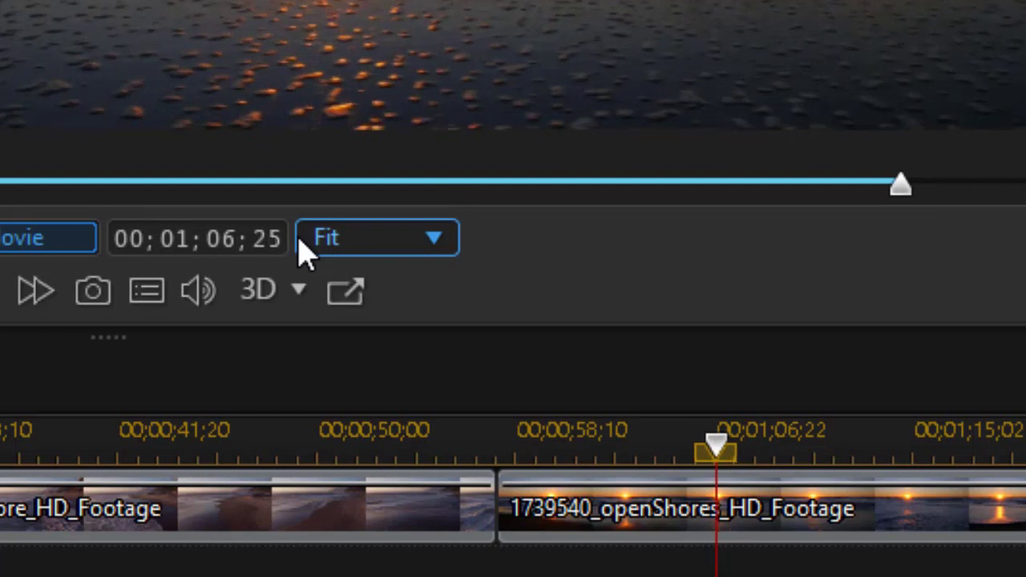
pyautogui.press(',')
pyautogui.press(',')
pyautogui.press(',')
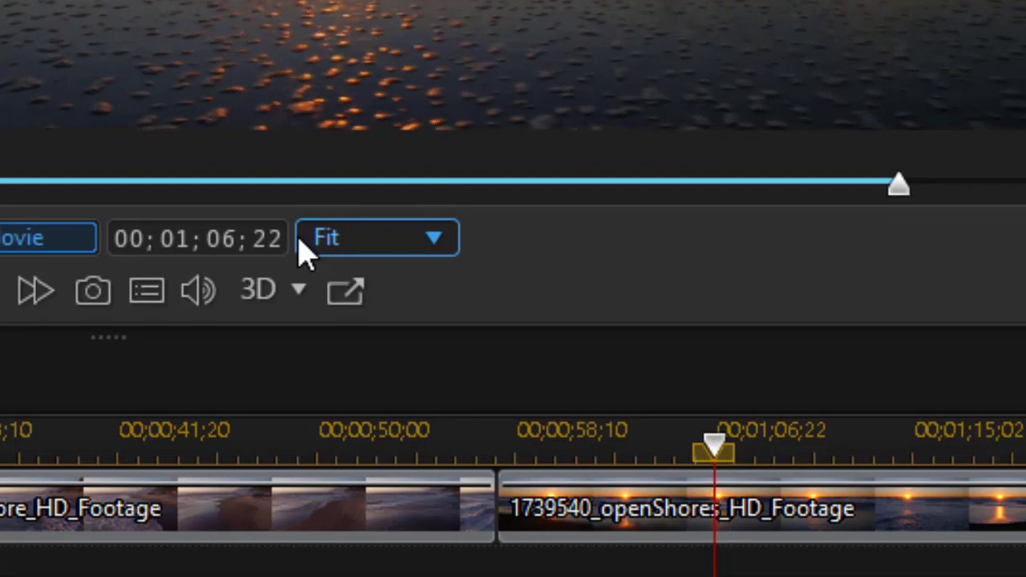
pyautogui.press(',')
pyautogui.press(',')
pyautogui.press(',')
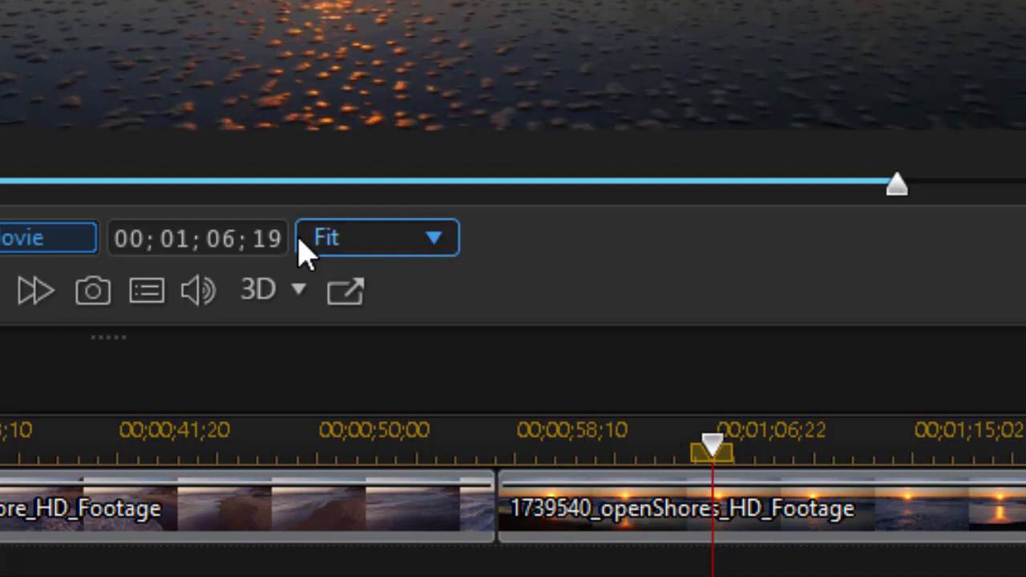
pyautogui.press(',')
pyautogui.press(',')
pyautogui.press(',')
pyautogui.press(',')
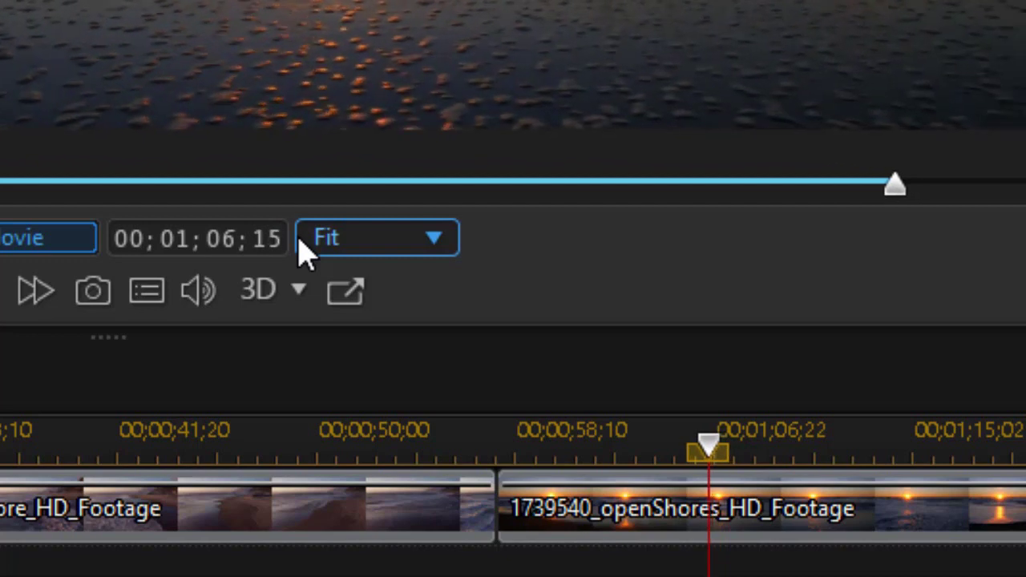
pyautogui.press('.')
pyautogui.press('.')
pyautogui.press('.')
pyautogui.press('.')
pyautogui.press('.')
pyautogui.press('.')
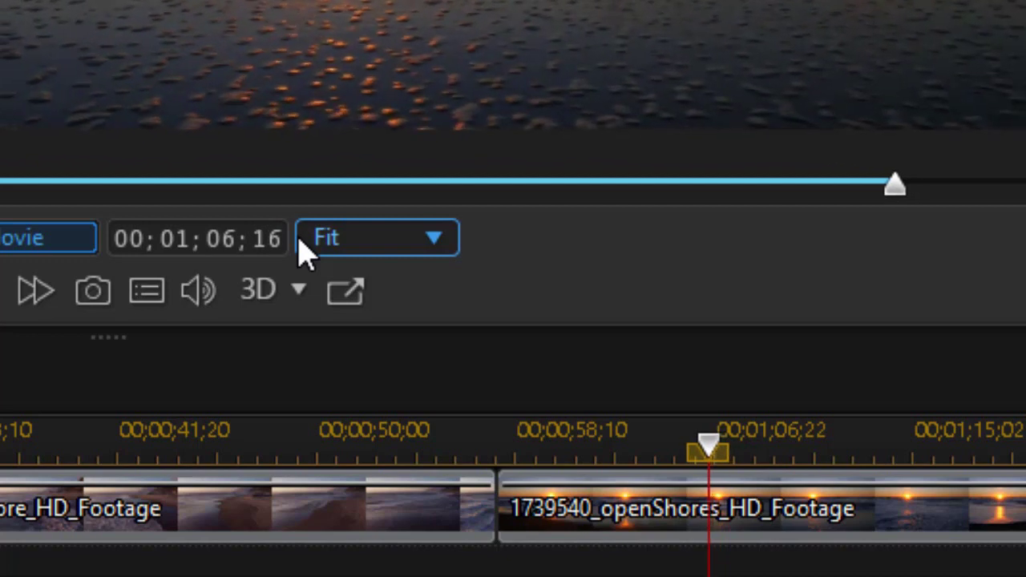
pyautogui.press('.')
pyautogui.press('.')
pyautogui.press('.')
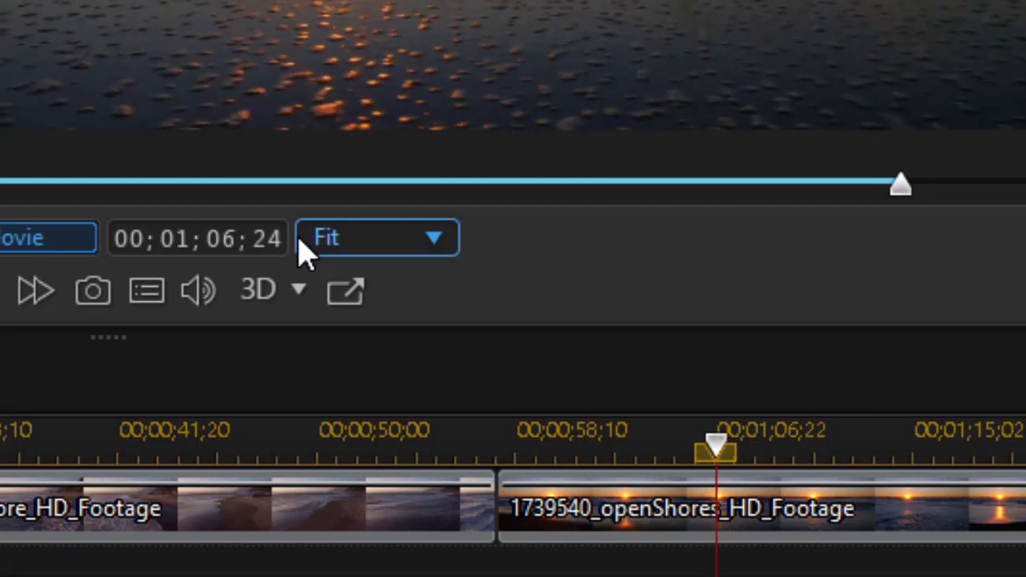
# - Step back further through the sunset clip to around 01;03;17
pyautogui.press(',')
pyautogui.press(',')
pyautogui.press(',')
pyautogui.press(',')
pyautogui.press(',')
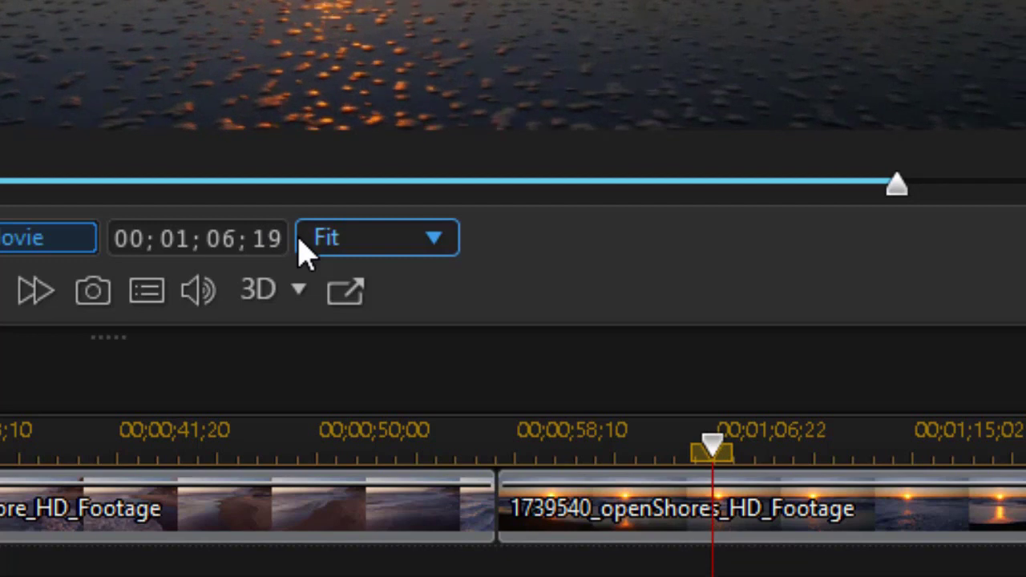
pyautogui.press(',')
pyautogui.press(',')
pyautogui.press(',')
pyautogui.press(',')
pyautogui.press(',')
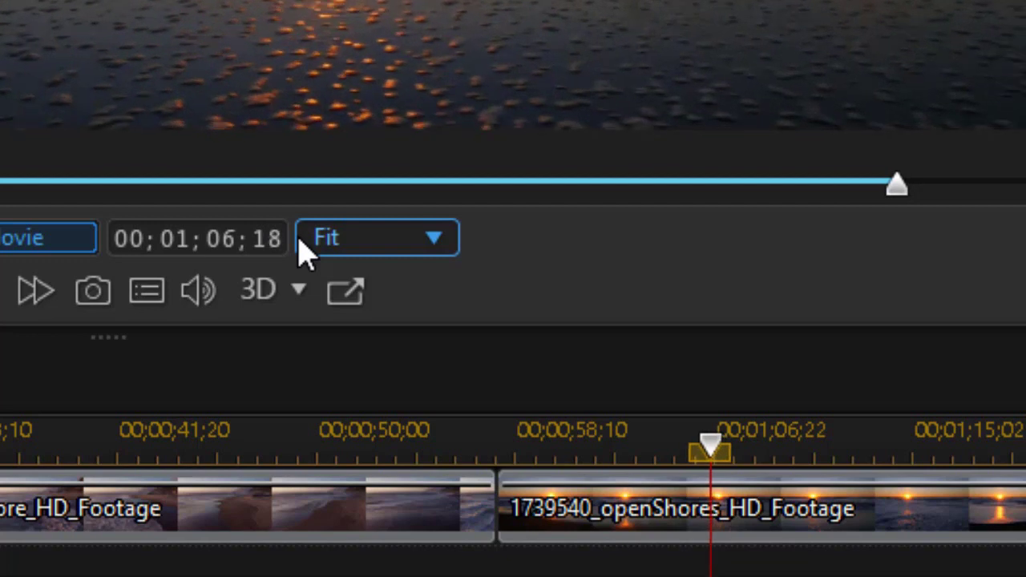
pyautogui.press(',')
pyautogui.press(',')
pyautogui.press(',')
pyautogui.press(',')
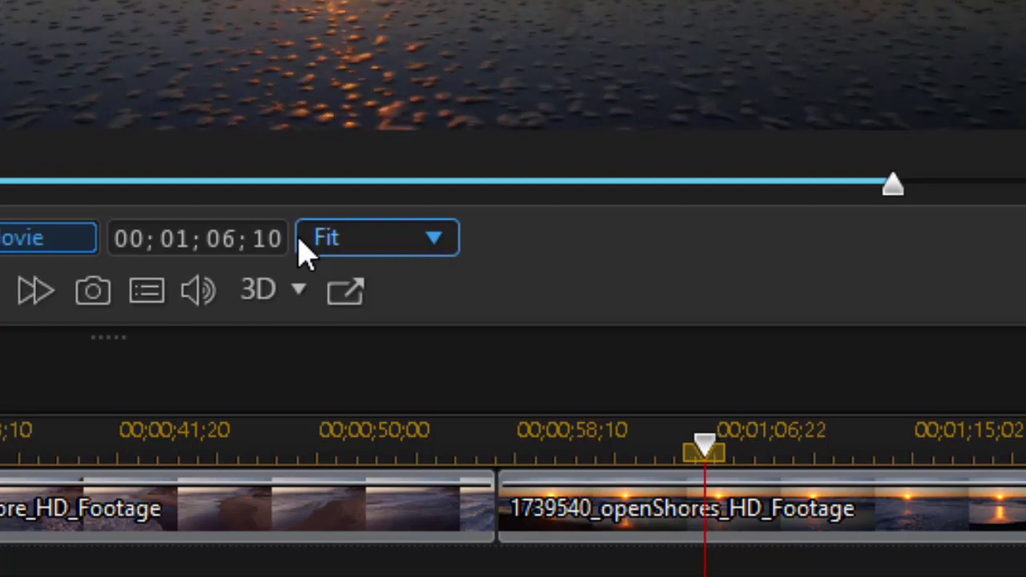
pyautogui.press(',')
pyautogui.press(',')
pyautogui.press(',')
pyautogui.press(',')
pyautogui.press(',')
pyautogui.press(',')
pyautogui.press(',')
pyautogui.press(',')
pyautogui.press(',')
pyautogui.press(',')
pyautogui.press(',')
pyautogui.press(',')
pyautogui.press(',')
pyautogui.press(',')
pyautogui.press(',')
pyautogui.press(',')
pyautogui.press(',')
pyautogui.press(',')
pyautogui.press(',')
pyautogui.press(',')
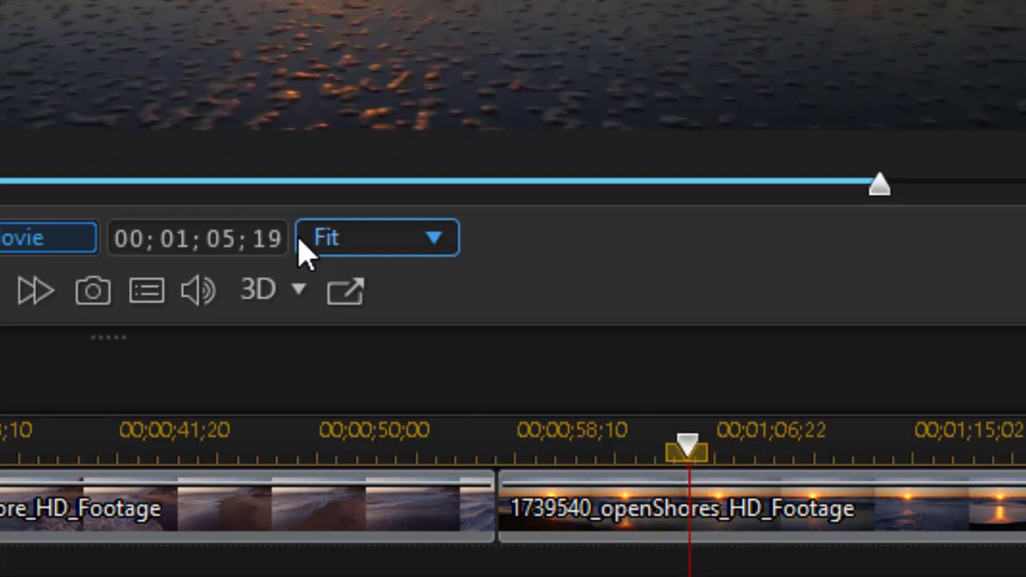
pyautogui.press(',')
pyautogui.press(',')
pyautogui.press(',')
pyautogui.press(',')
pyautogui.press(',')
pyautogui.press(',')
pyautogui.press(',')
pyautogui.press(',')
pyautogui.press(',')
pyautogui.press(',')
pyautogui.press(',')
pyautogui.press(',')
pyautogui.press(',')
pyautogui.press(',')
pyautogui.press(',')
pyautogui.press(',')
pyautogui.press(',')
pyautogui.press(',')
pyautogui.press(',')
pyautogui.press(',')
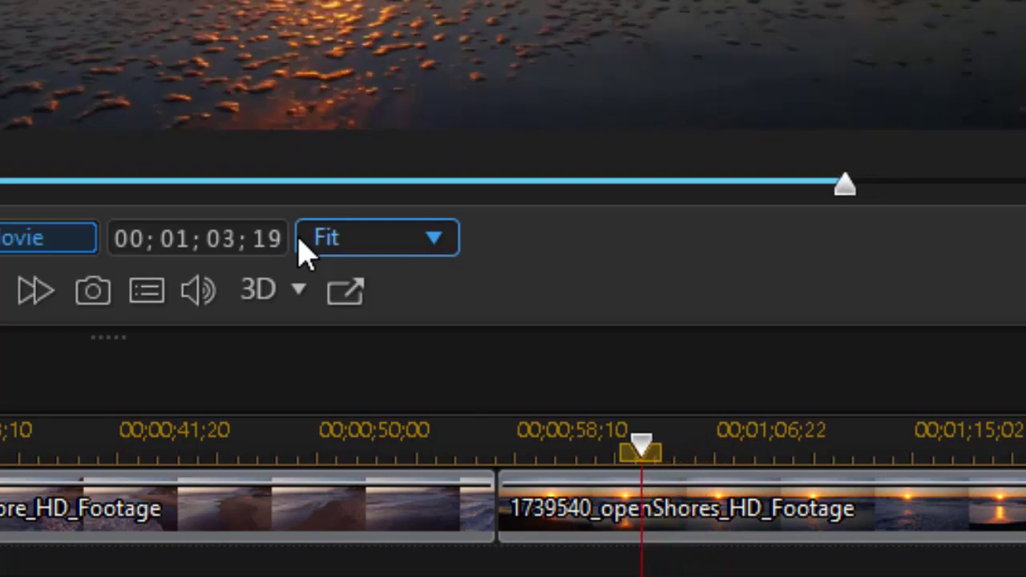
pyautogui.press(',')
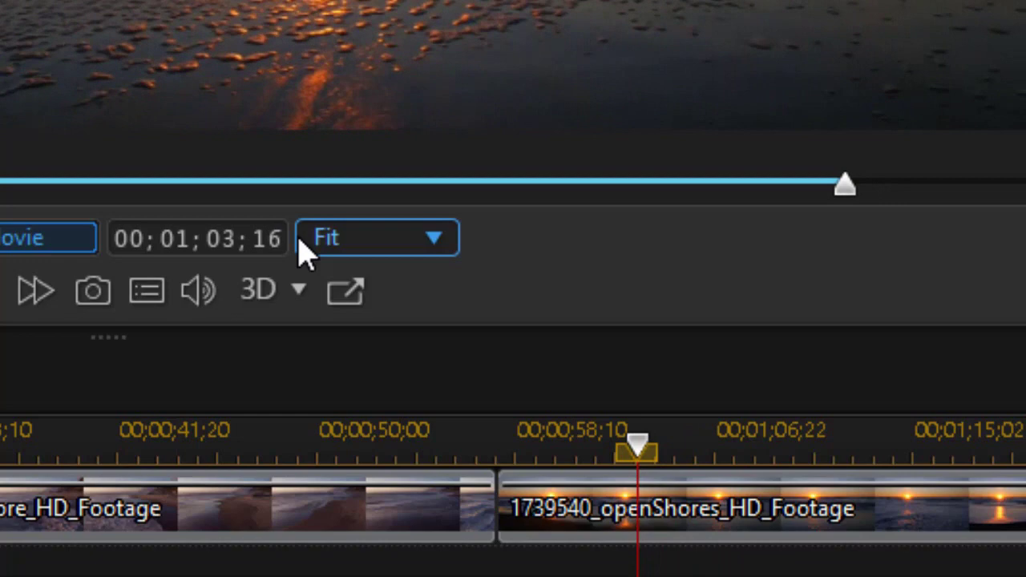
pyautogui.press(',')
# - Step forward a frame, play from there, then fine-tune one frame back and forward
pyautogui.press('.')
pyautogui.press('.')
pyautogui.press('space')
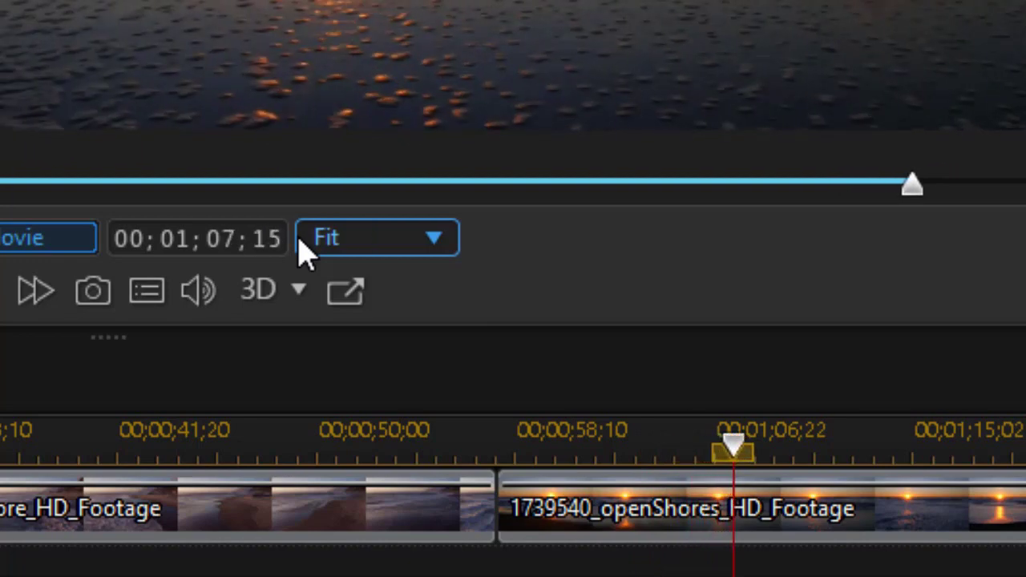
pyautogui.press(',')
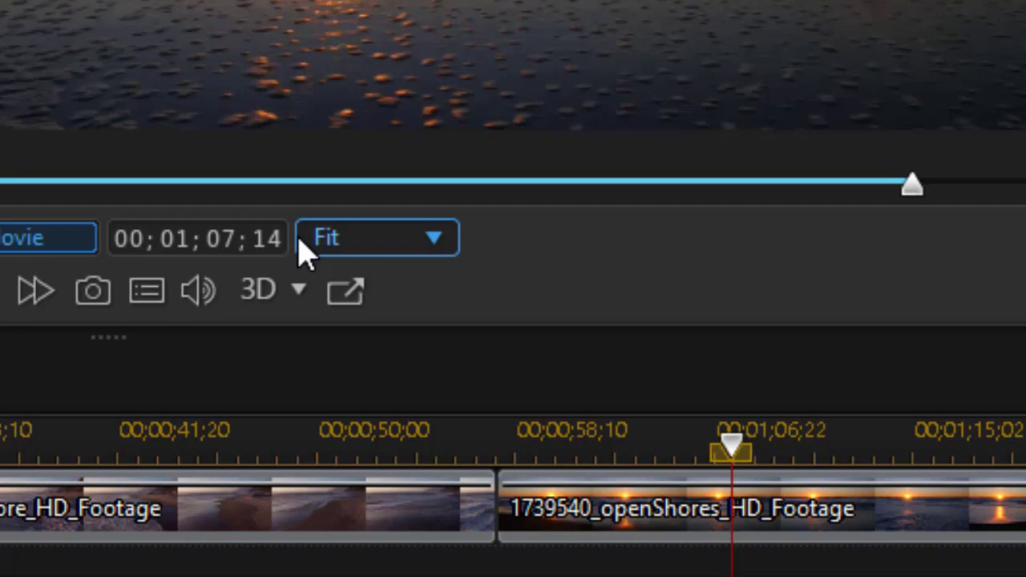
pyautogui.press('.')
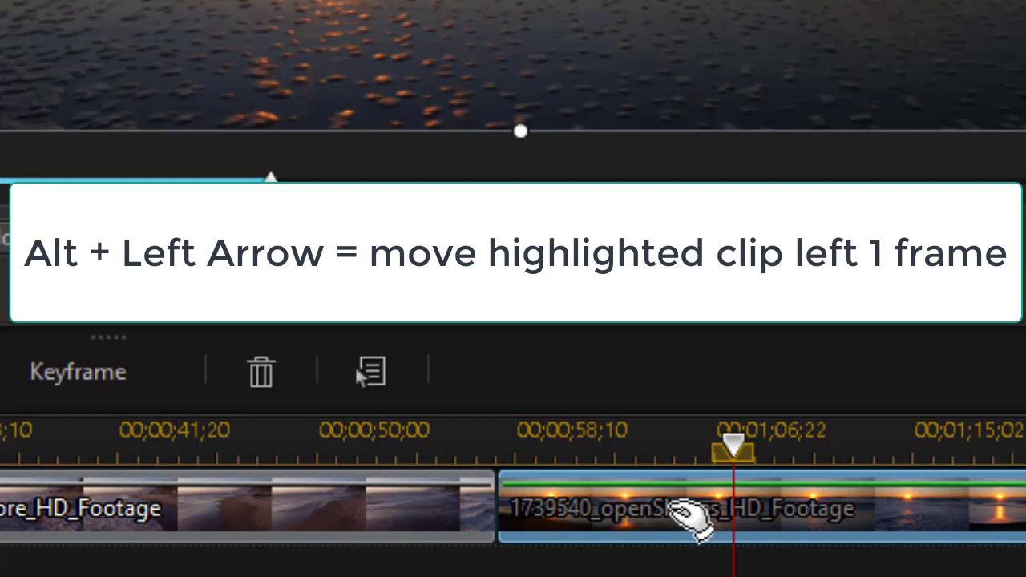
# - Nudge the openShores sunset clip one frame later with Alt+Right
pyautogui.hotkey('alt', 'Right')
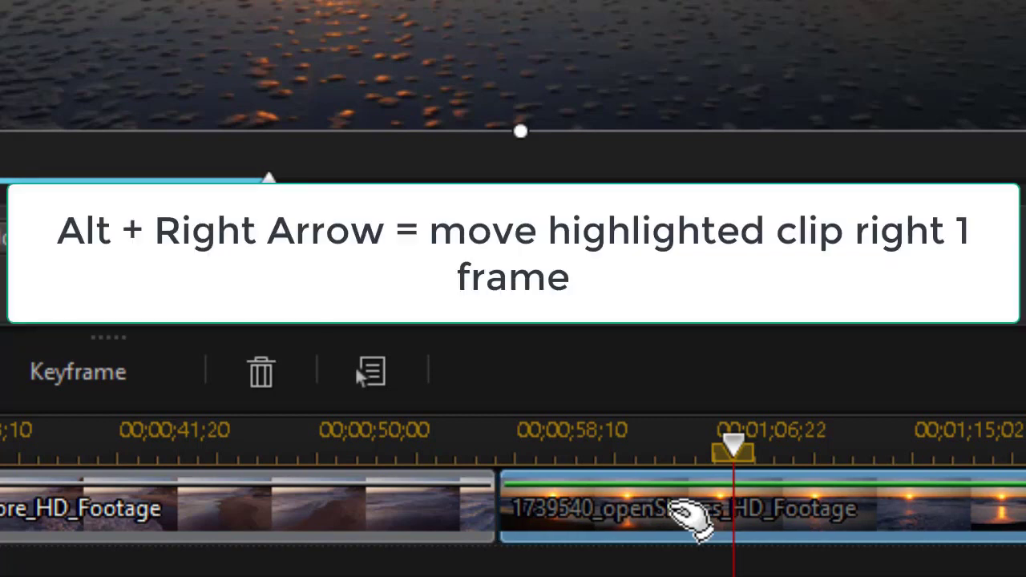
# - Keep nudging the openShores clip later frame by frame, leaving a small gap after the shore footage
pyautogui.hotkey('alt', 'Right')
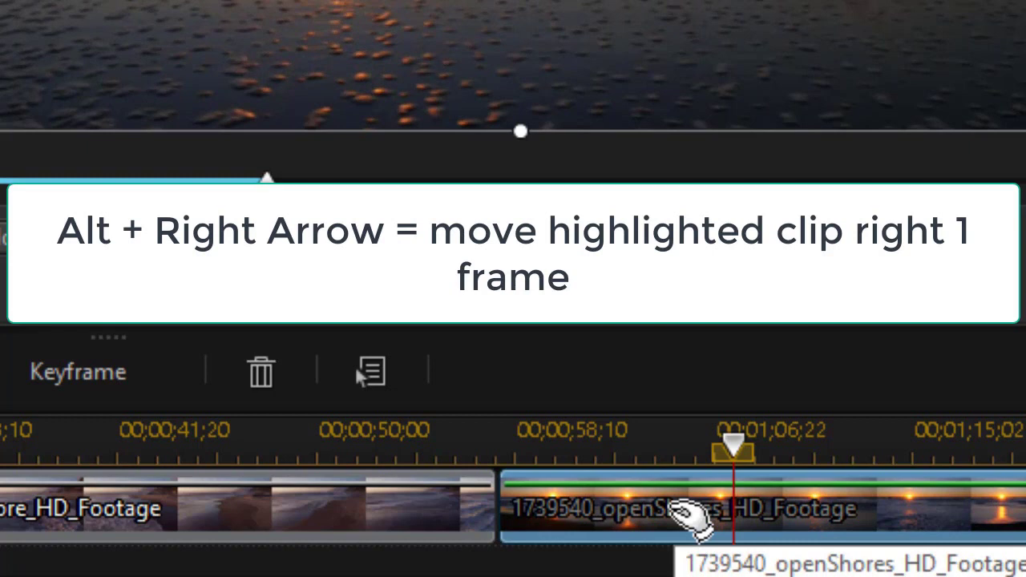
pyautogui.hotkey('alt', 'Right')
pyautogui.hotkey('alt', 'Right')
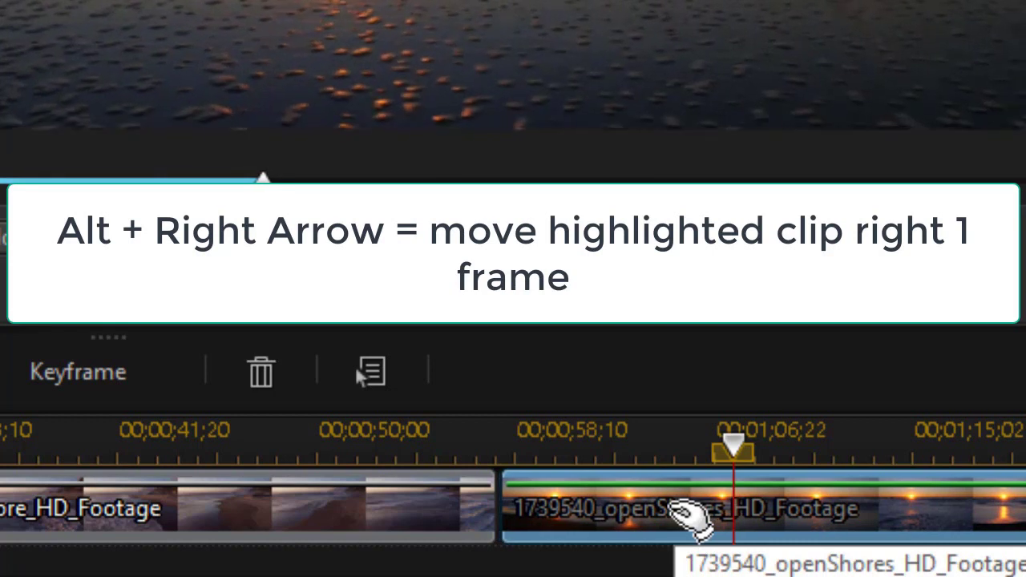
pyautogui.hotkey('alt', 'Right')
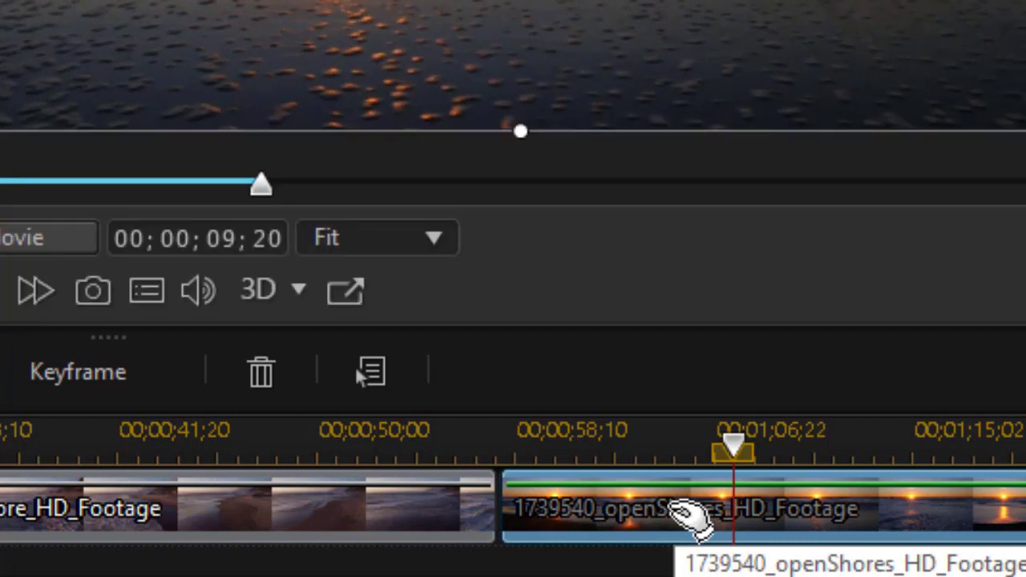
pyautogui.hotkey('alt', 'Right')
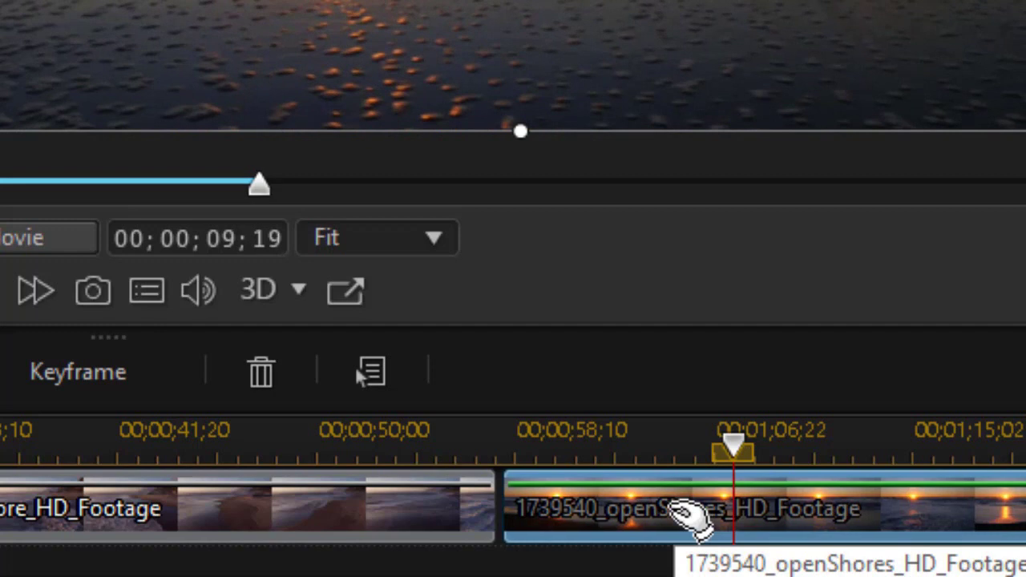
pyautogui.hotkey('alt', 'Right')
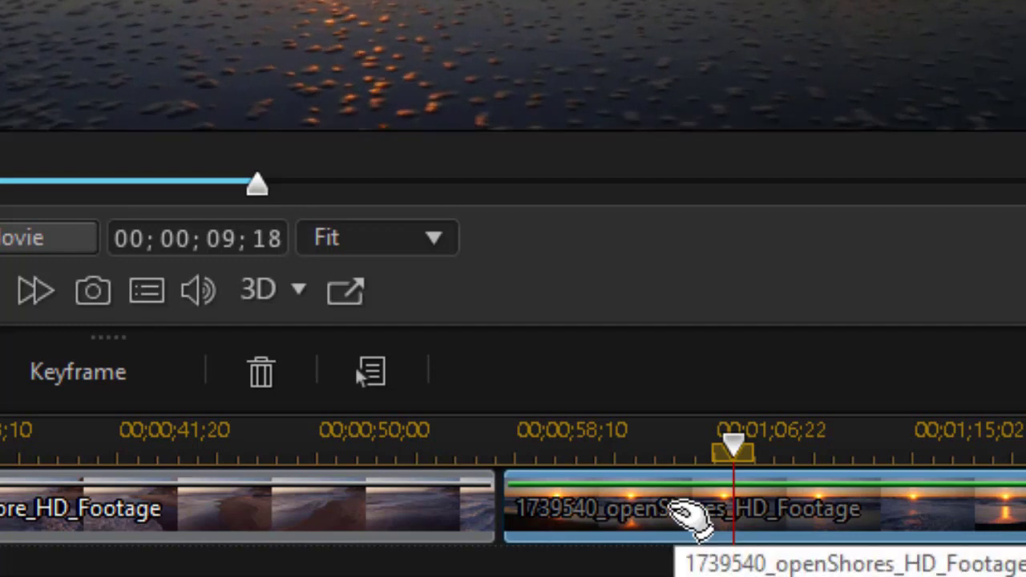
pyautogui.hotkey('alt', 'Right')
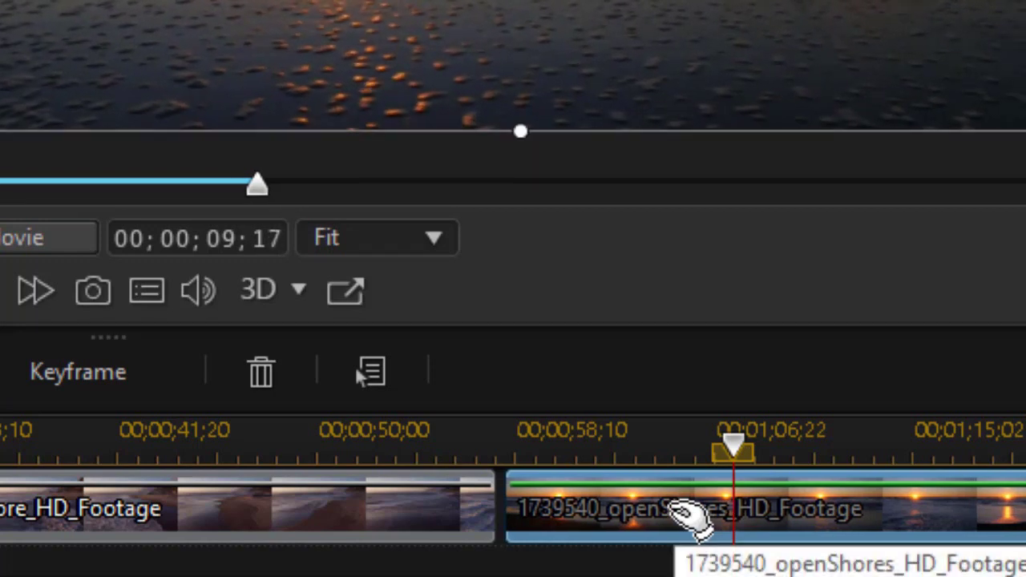
pyautogui.hotkey('alt', 'Right')
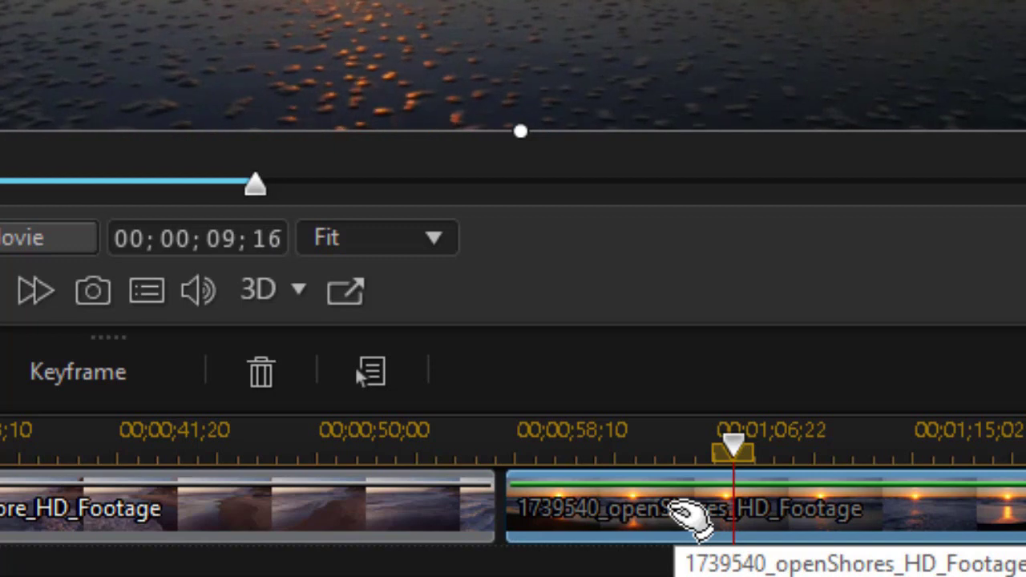